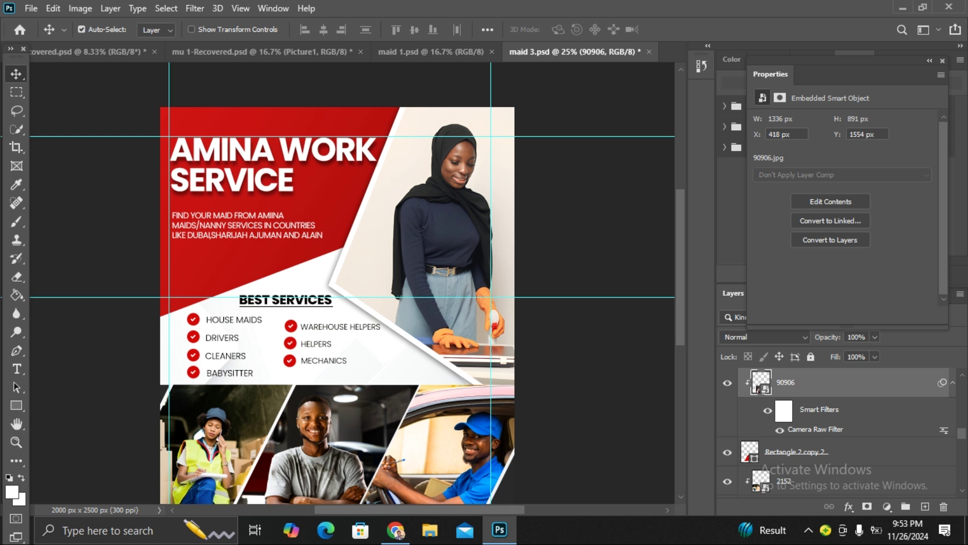
Examine the whole flyer, from the headline and services list to the three-photo strip and the contact details.
key("ctrl+minus")
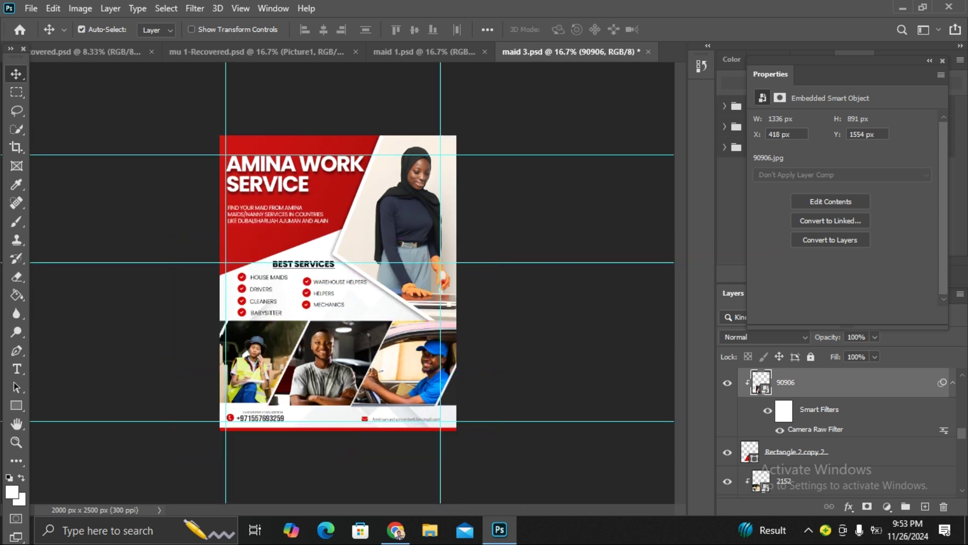
key("ctrl+plus")
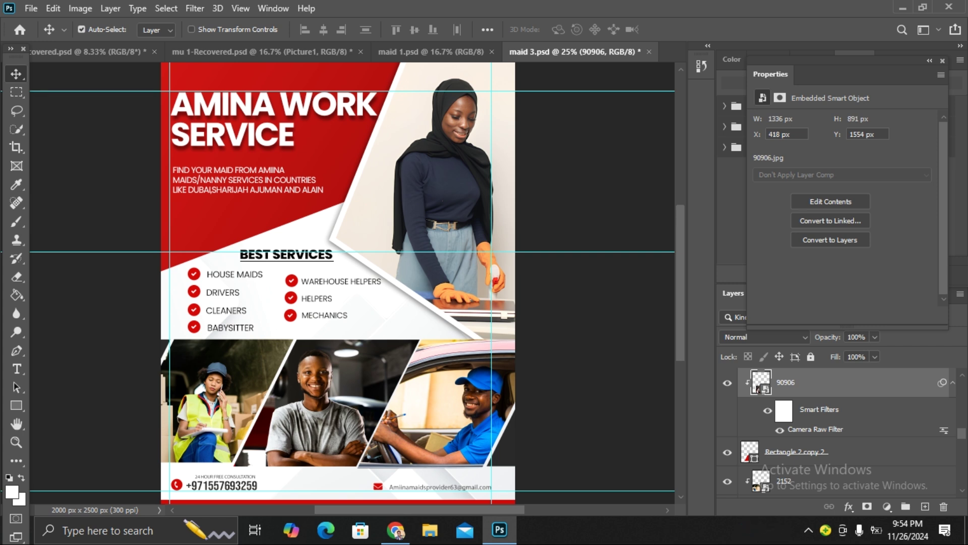
scroll(352, 283, "down", 3)
scroll(352, 283, "up", 7)
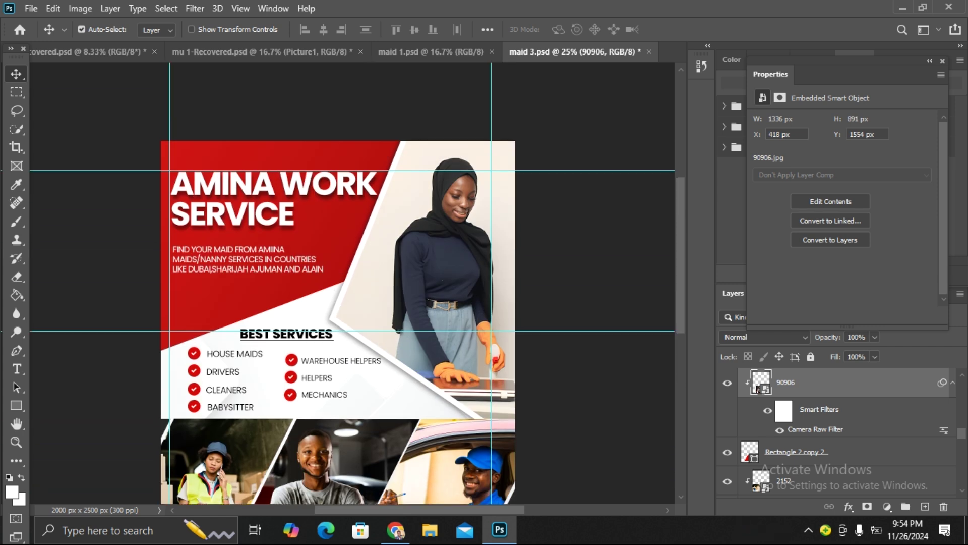
scroll(352, 283, "down", 2)
scroll(352, 283, "down", 3)
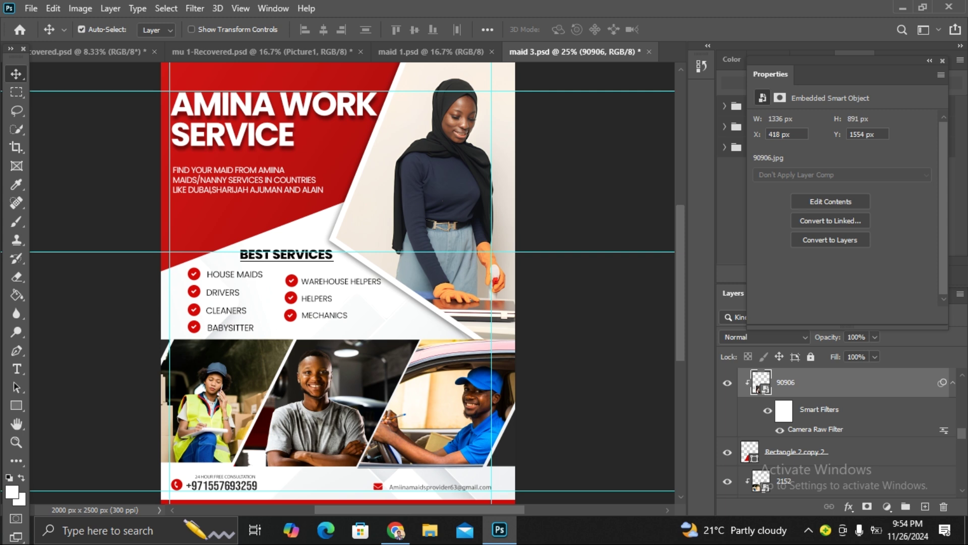
scroll(352, 283, "down", 2)
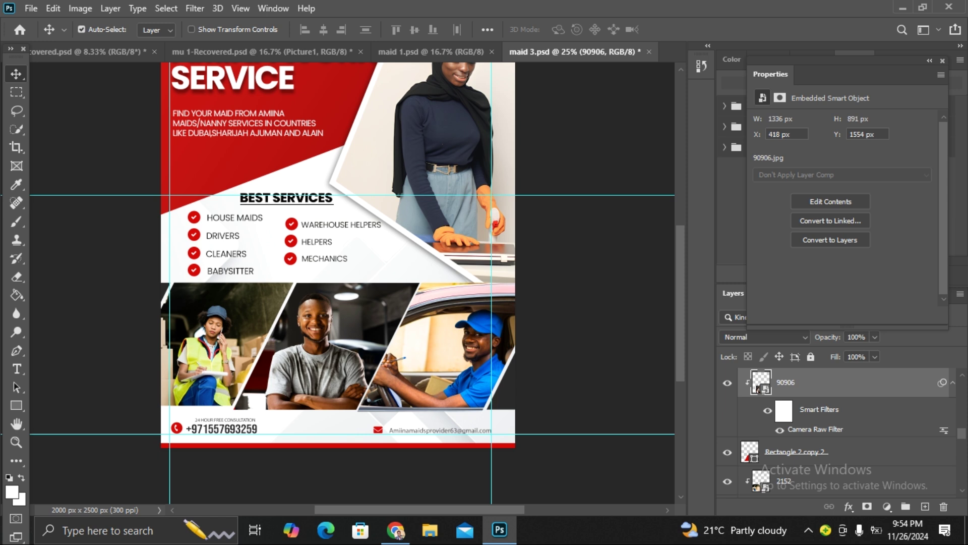
scroll(352, 283, "up", 4)
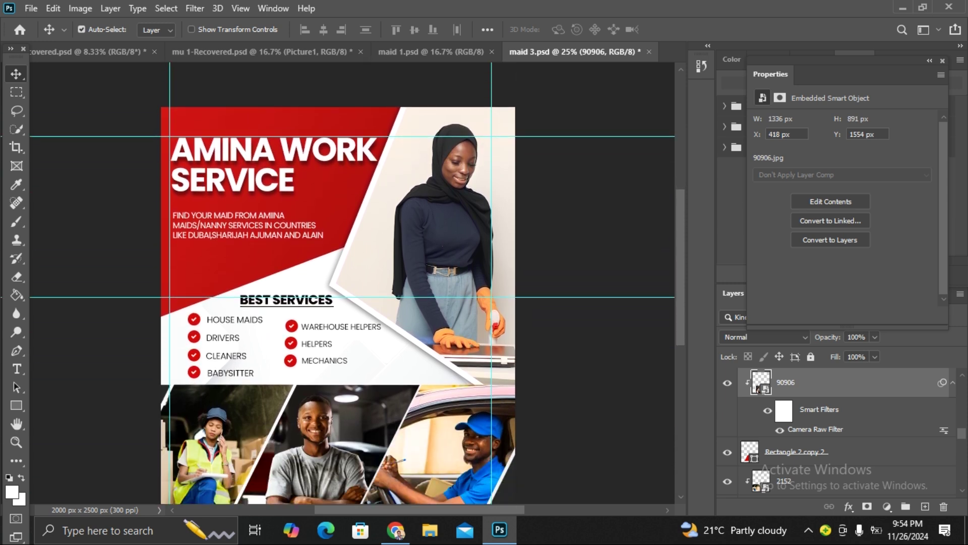
scroll(352, 283, "down", 5)
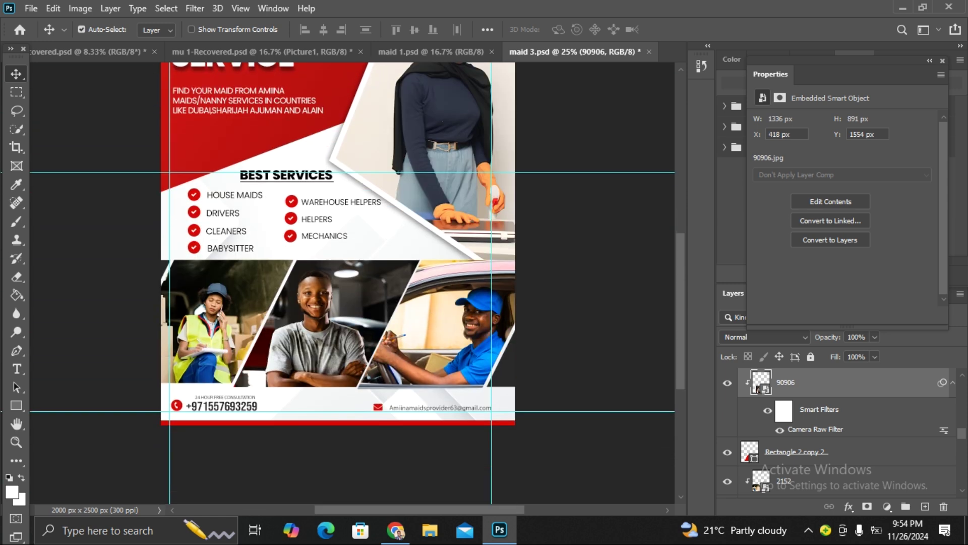
scroll(352, 283, "up", 5)
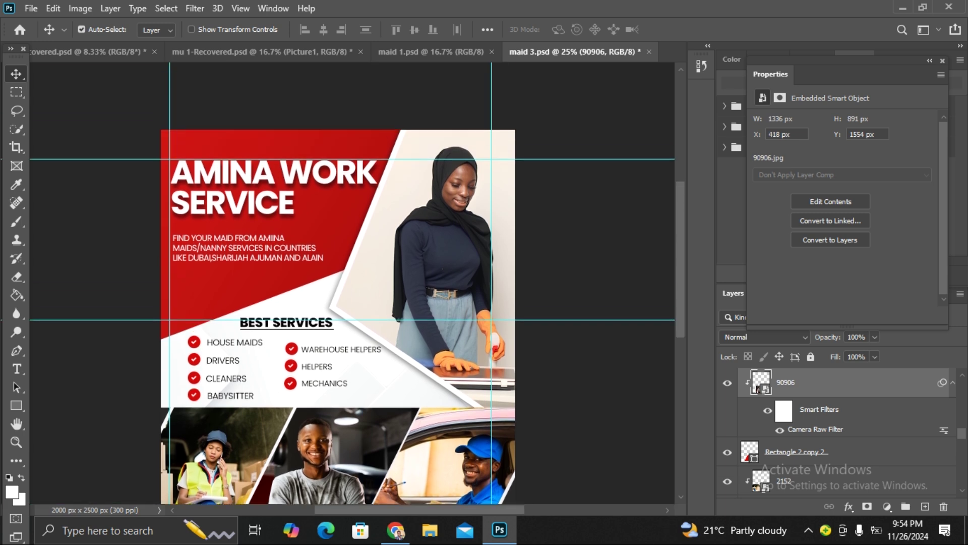
scroll(352, 283, "down", 2)
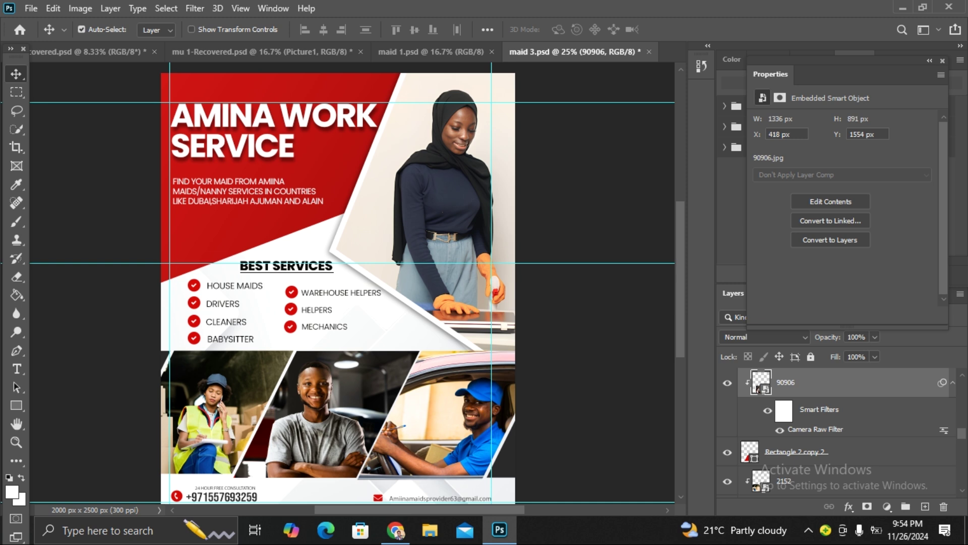
scroll(338, 282, "down", 3)
scroll(338, 282, "up", 3)
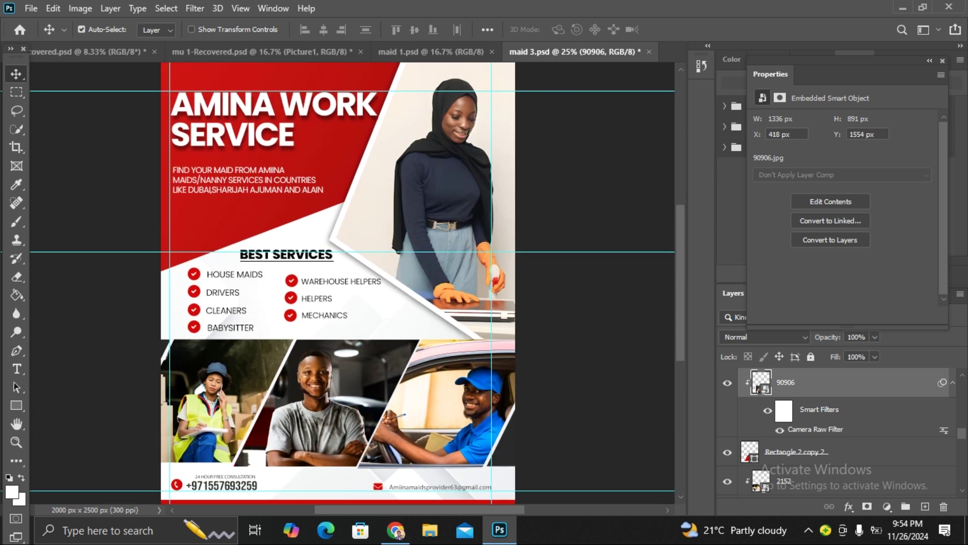
scroll(338, 283, "up", 2)
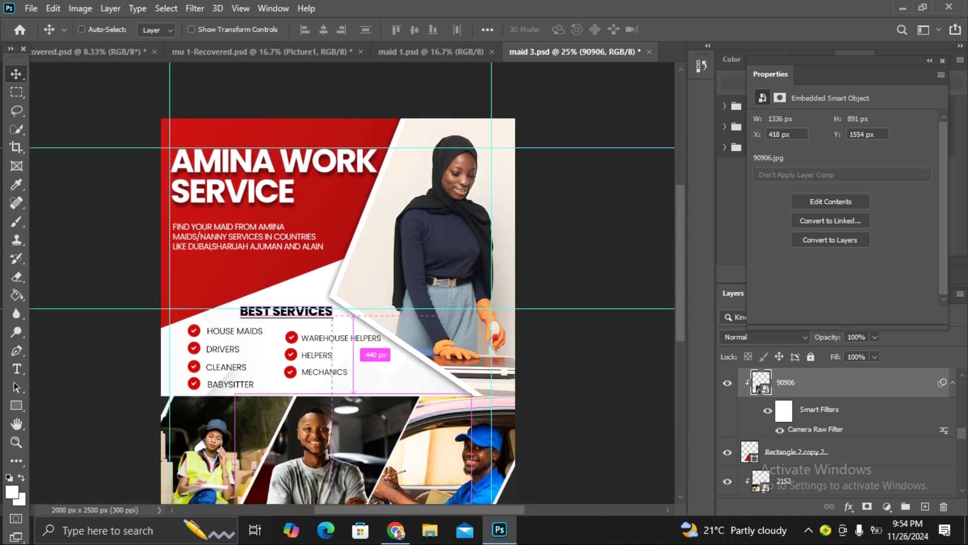
key("ctrl+plus")
scroll(338, 283, "up", 2)
key("ctrl+plus")
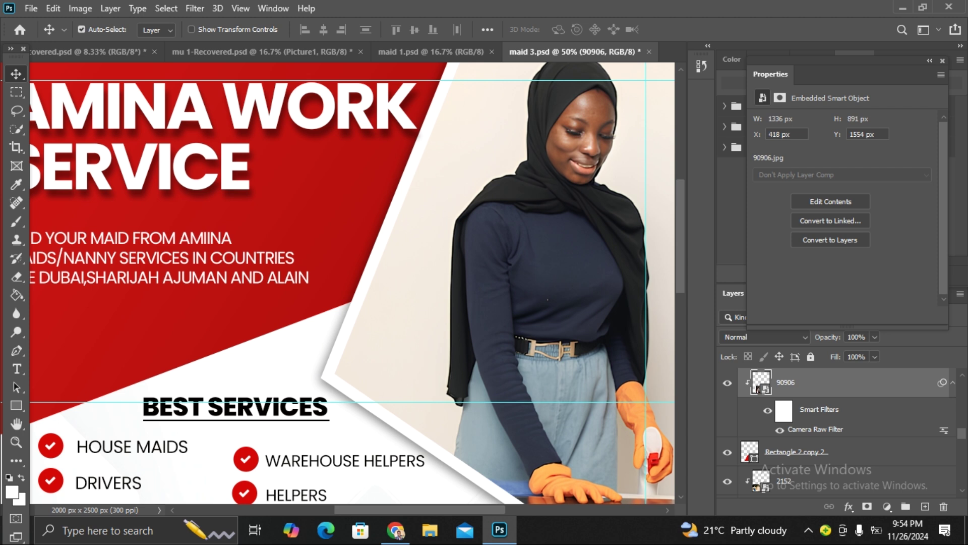
key("ctrl+minus")
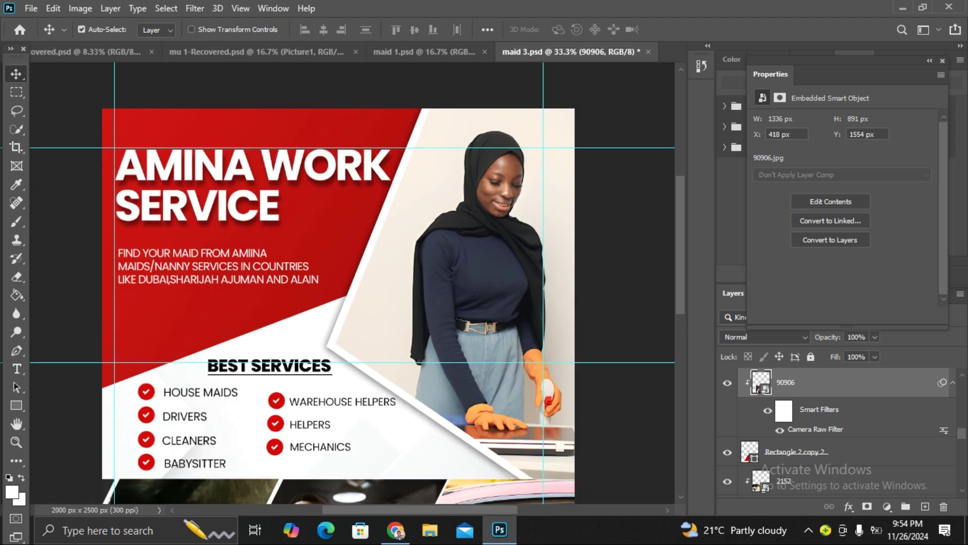
scroll(352, 282, "down", 10)
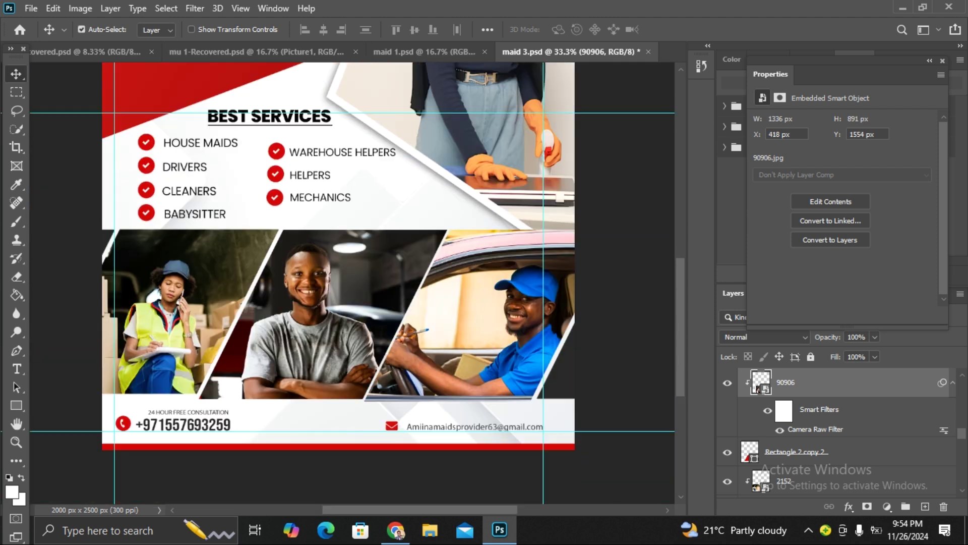
scroll(352, 283, "up", 8)
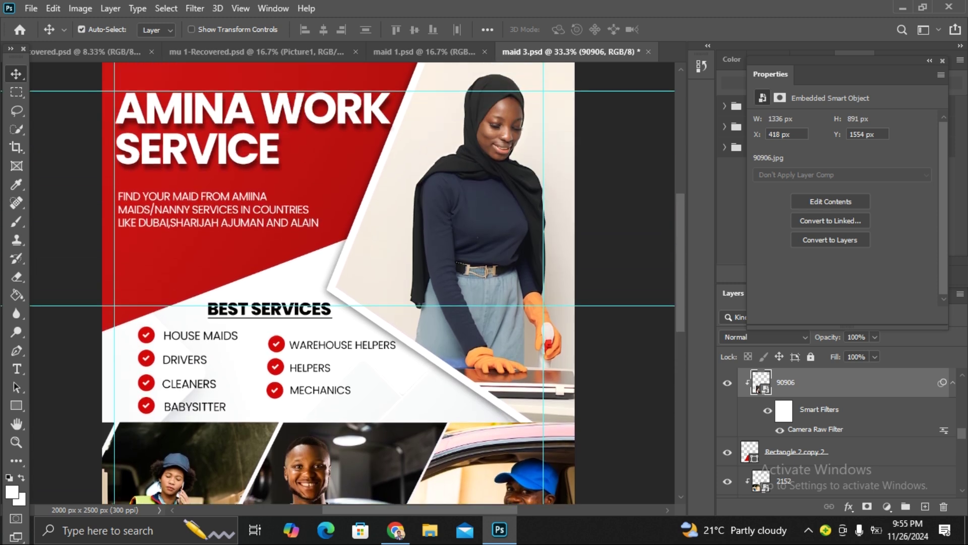
Shift the large maid photo rightward inside its clipping shape until the empty frame shows, and select that frame shape.
left_click_drag(413, 223, 512, 221)
left_click_drag(368, 252, 490, 226)
left_click_drag(423, 240, 470, 278)
left_click(349, 281)
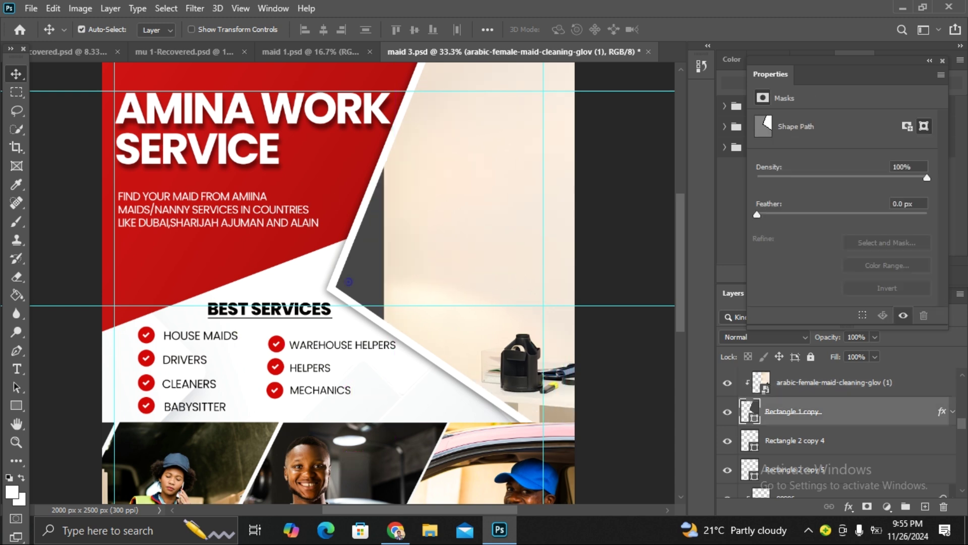
Reposition the clipped maid photo so the woman fills the angled frame, at about X 52 px and Y -57 px.
left_click_drag(410, 271, 255, 265)
left_click_drag(434, 258, 384, 255)
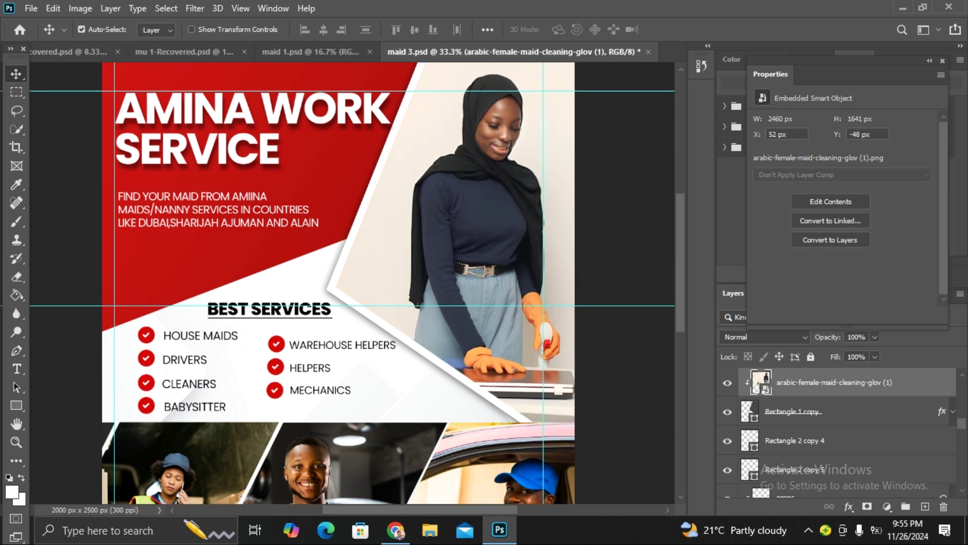
left_click_drag(470, 256, 454, 256)
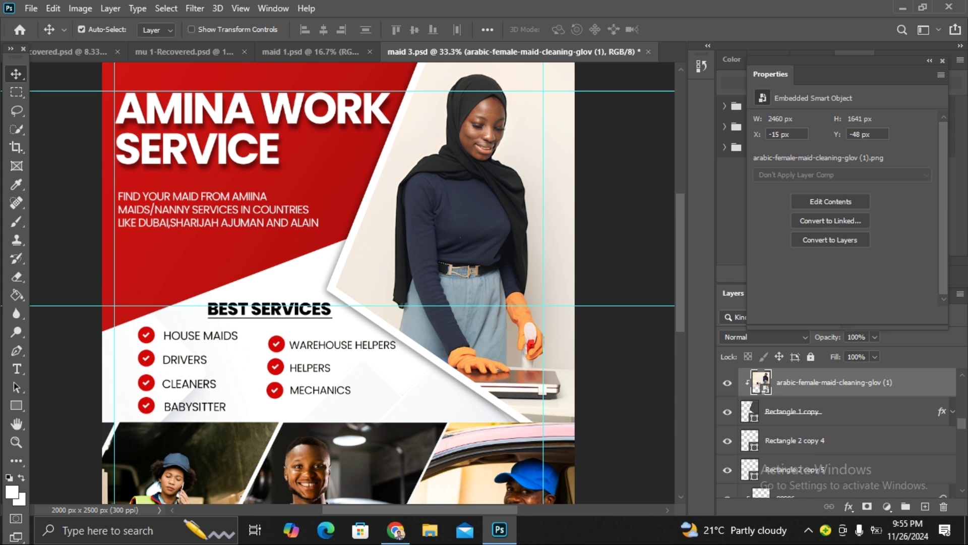
left_click_drag(465, 214, 482, 212)
scroll(352, 283, "up", 3)
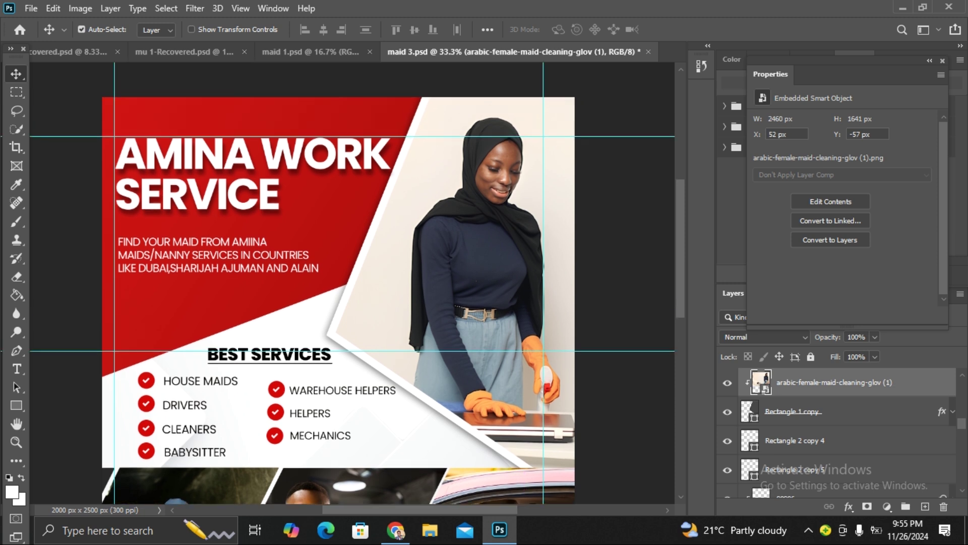
Select the red header shape and inspect its path outline with the Pen tool.
left_click(228, 323)
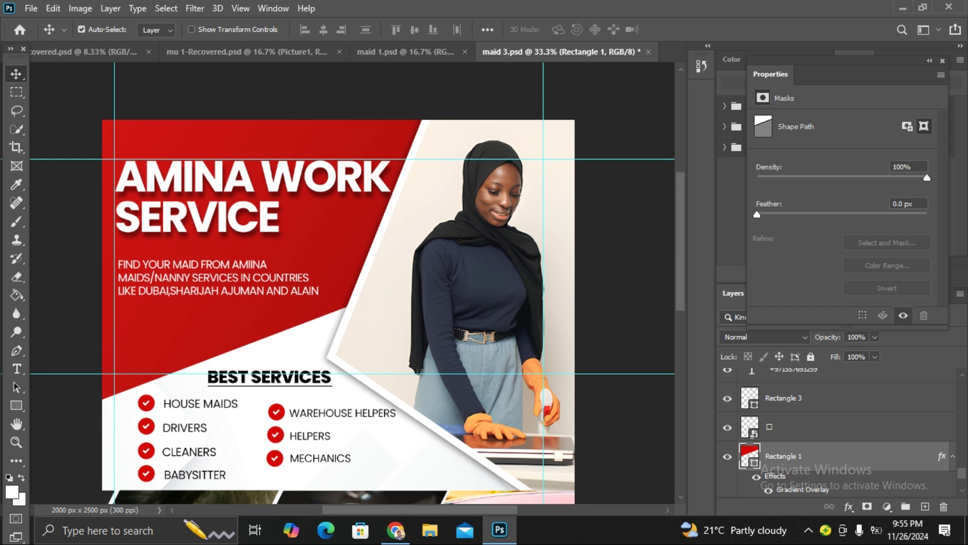
left_click(16, 350)
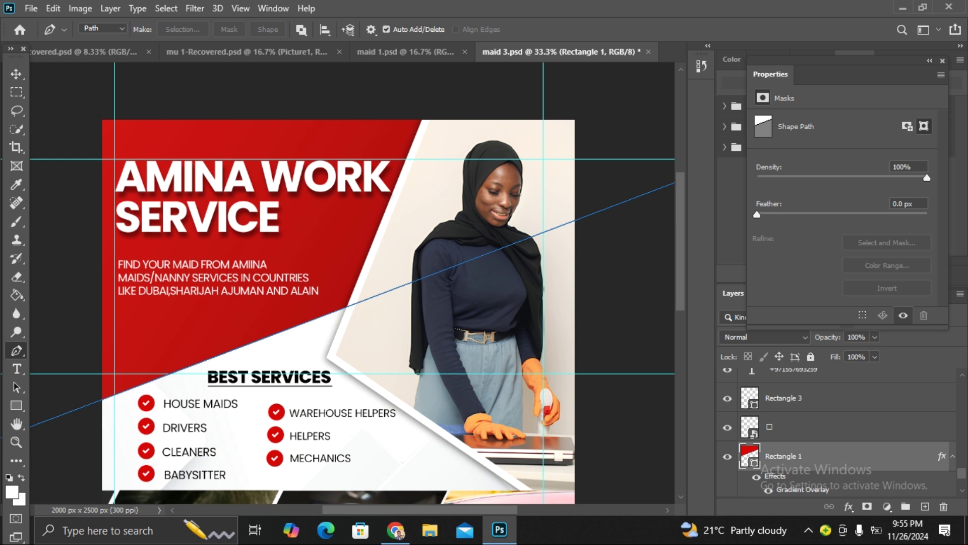
left_click(15, 73)
scroll(352, 282, "down", 2)
scroll(352, 282, "up", 3)
Inspect the font and character settings of the flyer's headline and of the tagline below it.
left_click(167, 194)
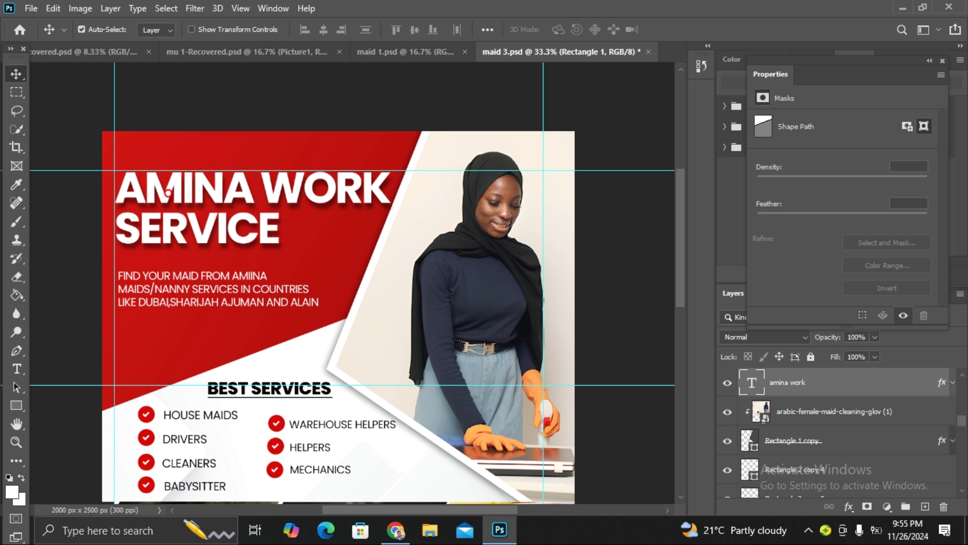
double_click(168, 194)
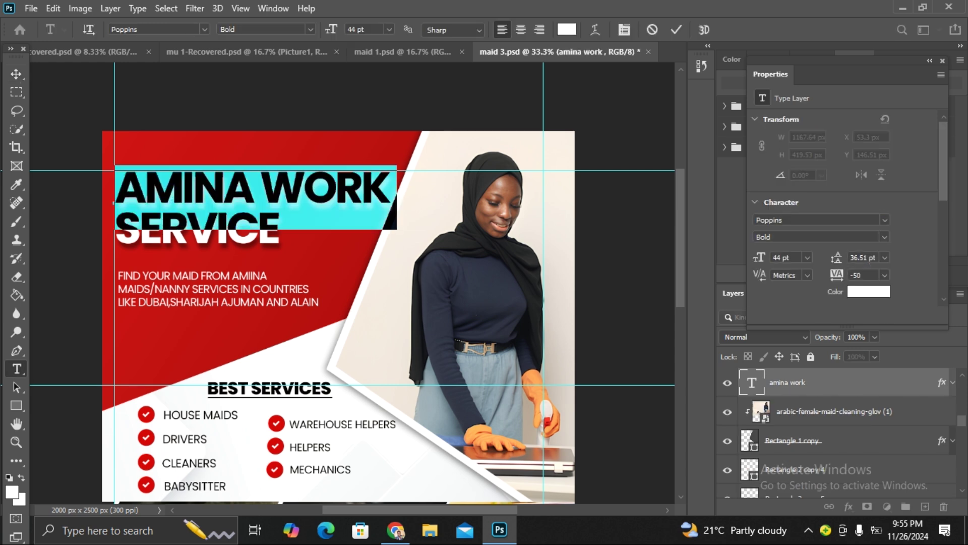
left_click(15, 74)
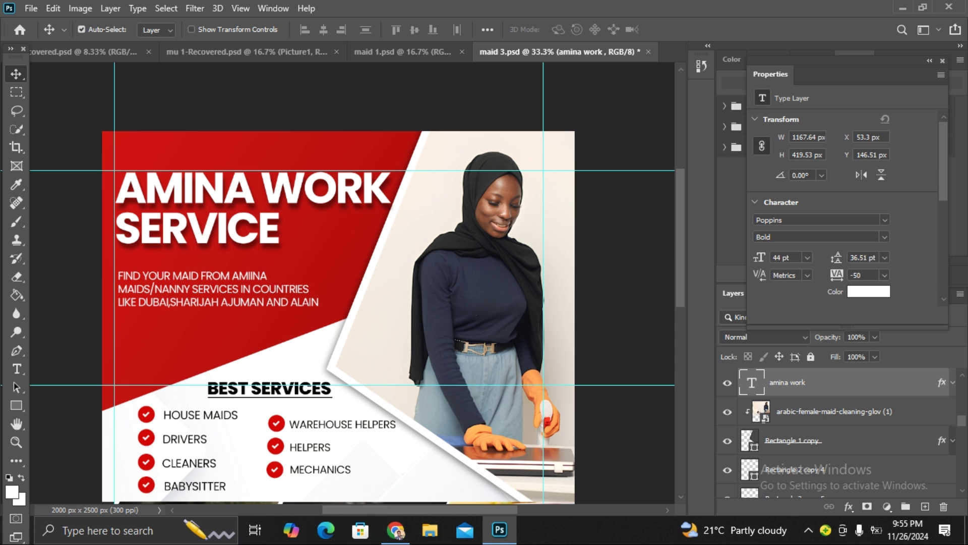
scroll(352, 311, "down", 2)
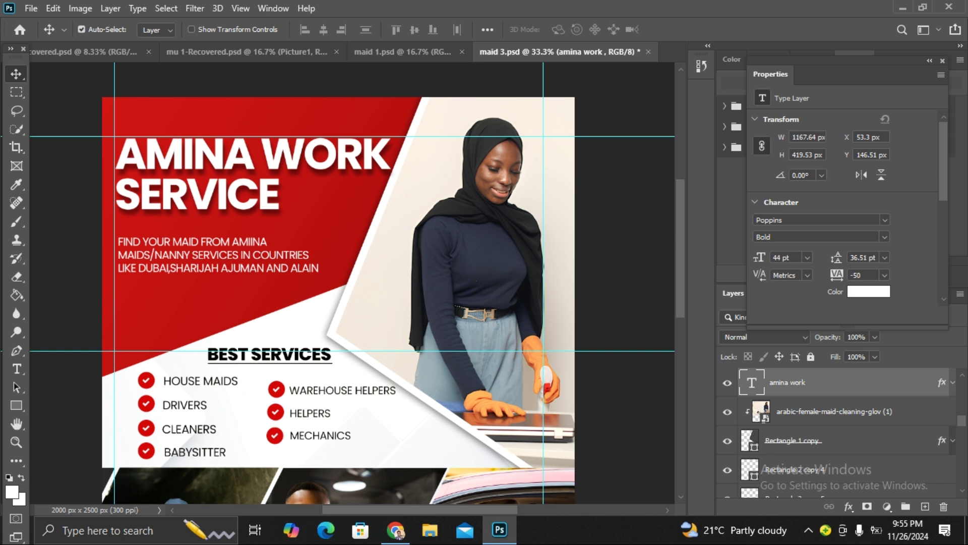
double_click(177, 262)
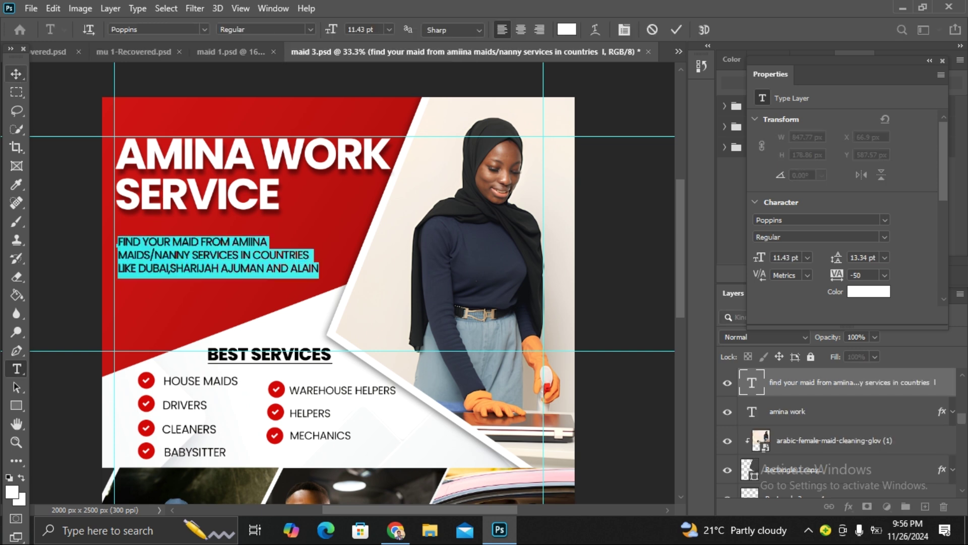
left_click(16, 74)
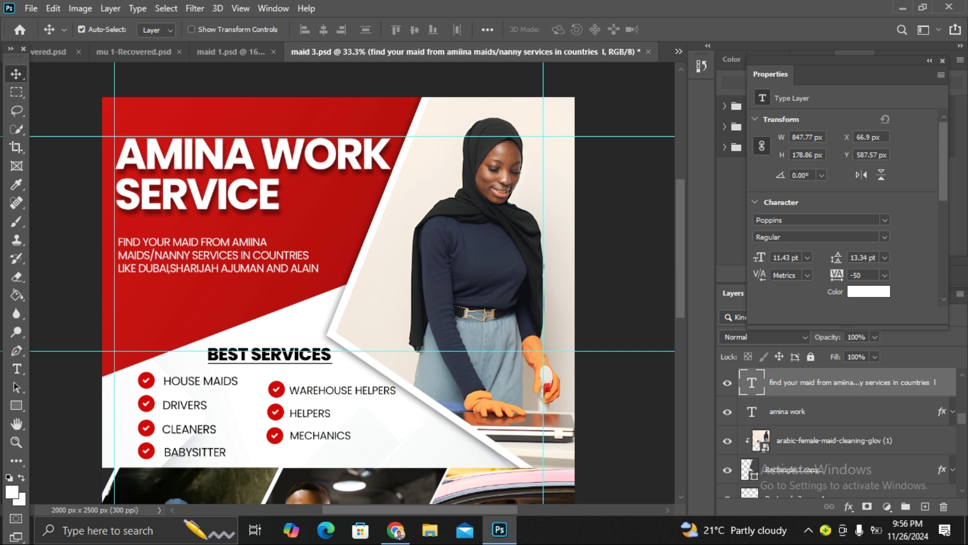
Inspect the font and character settings of the BEST SERVICES heading.
scroll(338, 282, "down", 5)
scroll(352, 283, "down", 2)
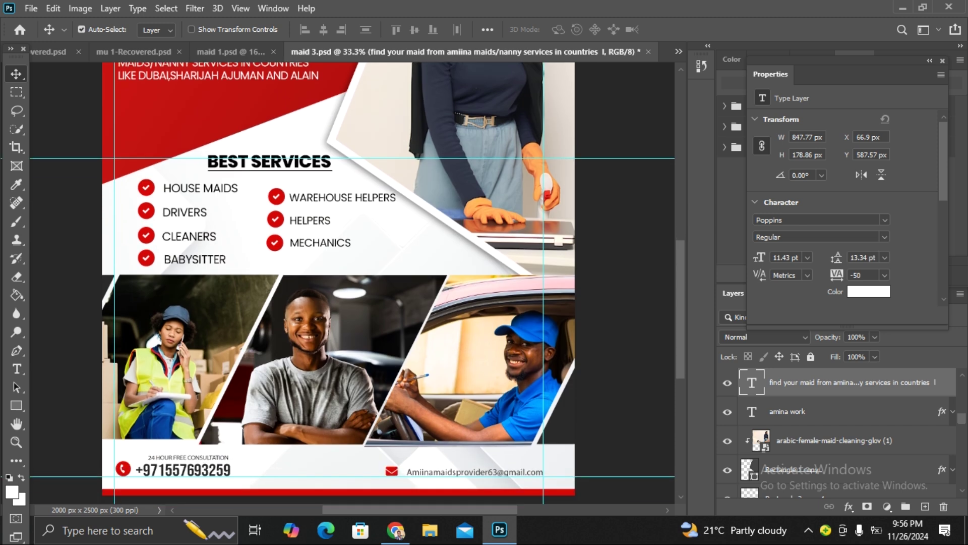
scroll(352, 282, "up", 1)
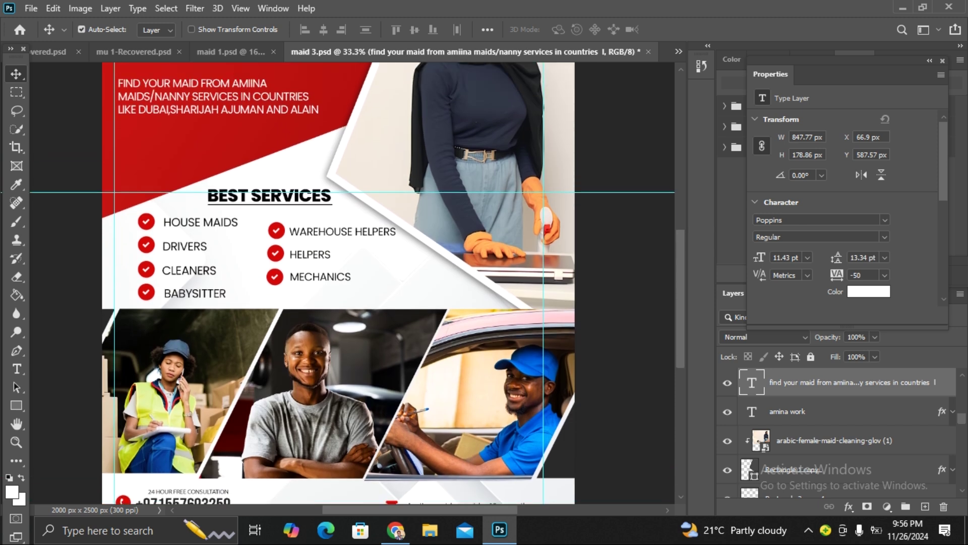
double_click(244, 201)
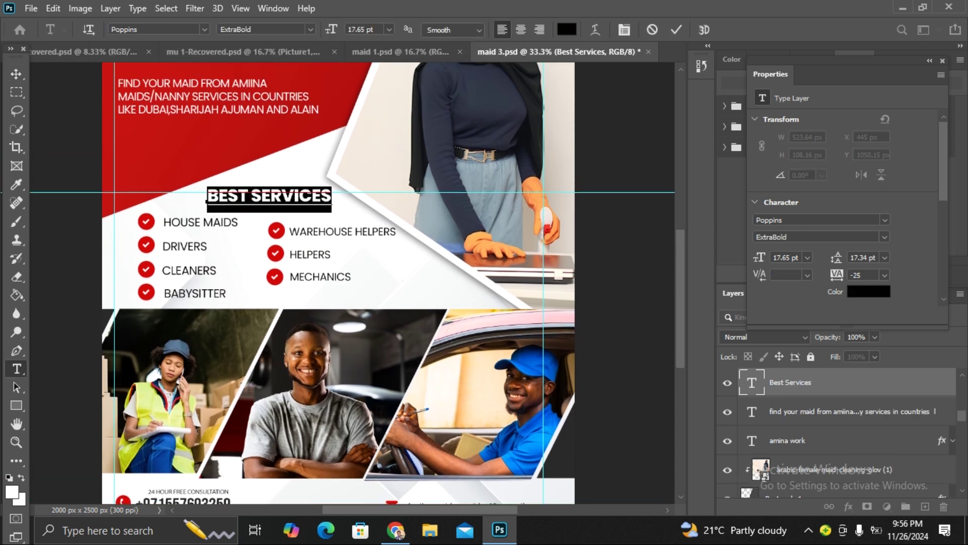
left_click(16, 74)
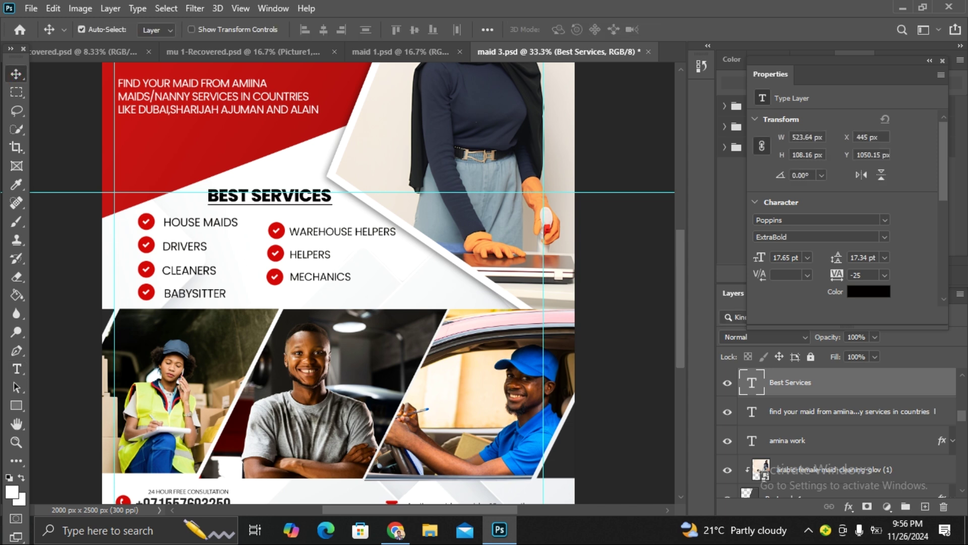
scroll(352, 282, "down", 4)
scroll(352, 239, "up", 2)
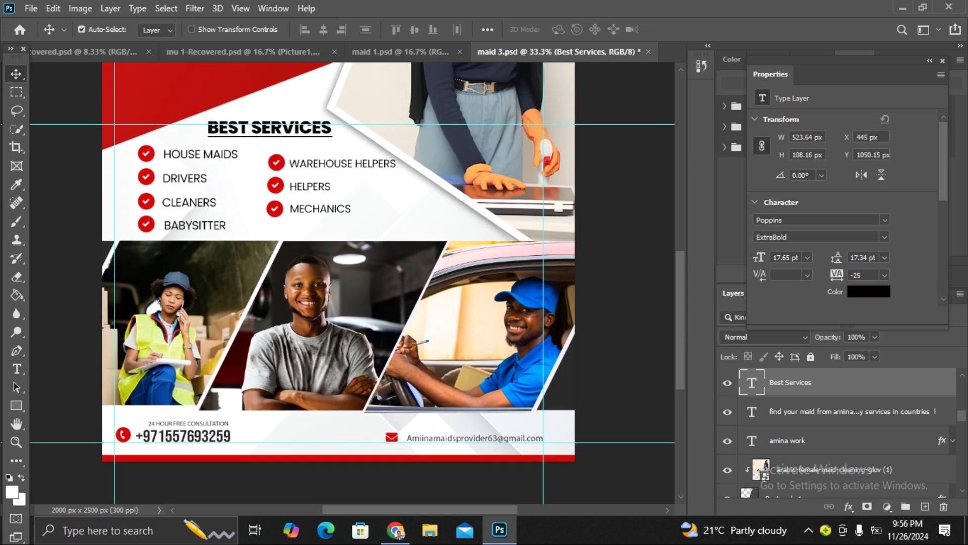
Move the clipped photo of the man with crossed arms up and right to about X 503 px, Y 1496 px.
scroll(352, 262, "down", 2)
left_click_drag(321, 278, 336, 229)
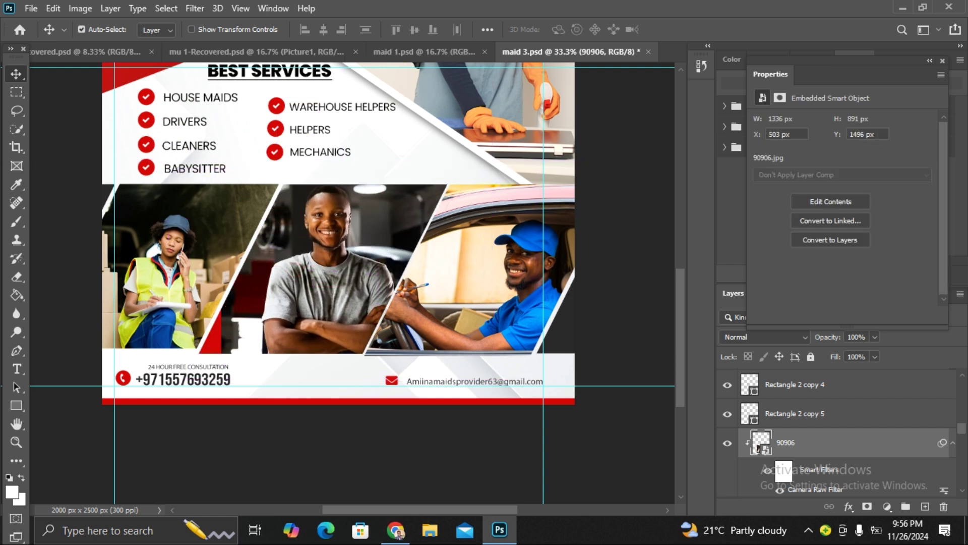
scroll(352, 283, "up", 5)
scroll(352, 282, "up", 4)
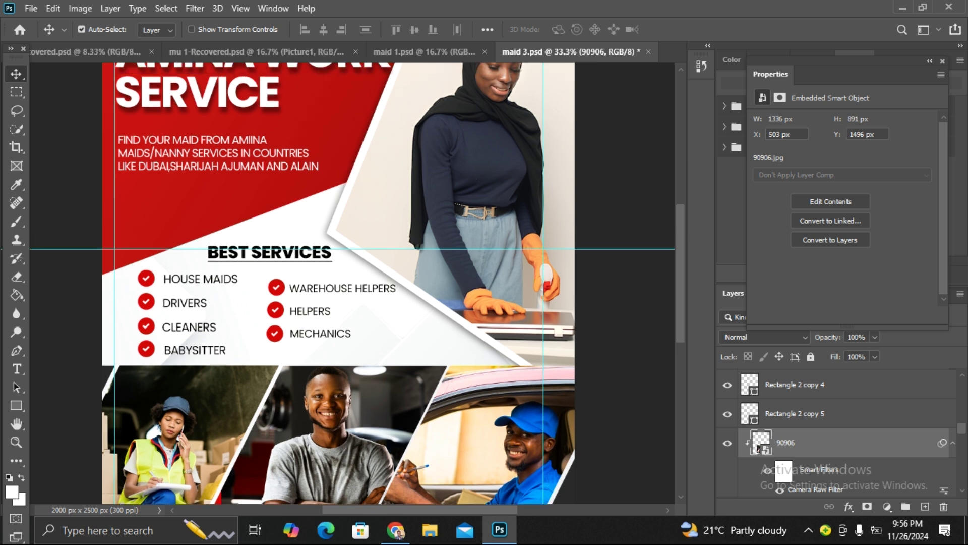
scroll(352, 282, "down", 10)
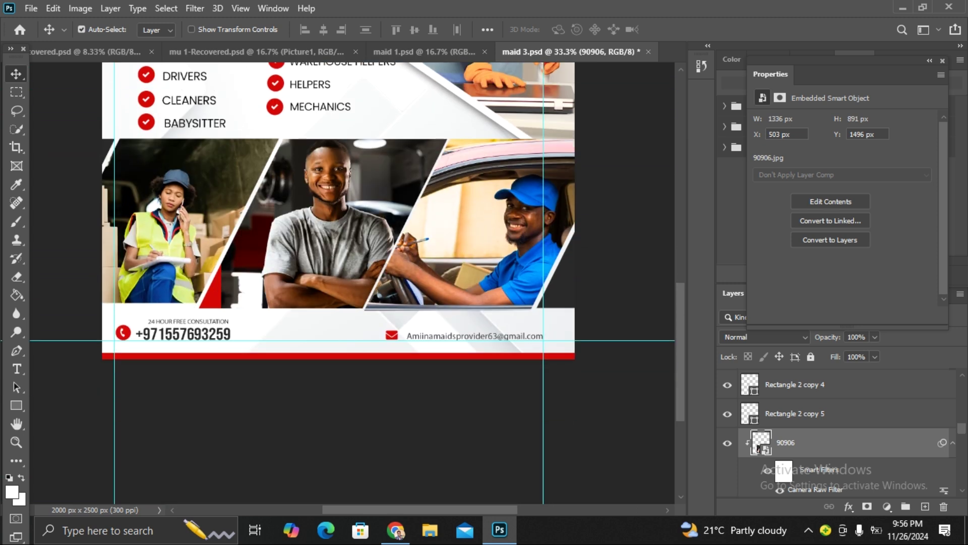
Look over the whole flyer layout, from the headline and services list to the photo strip and contact footer.
scroll(351, 282, "up", 5)
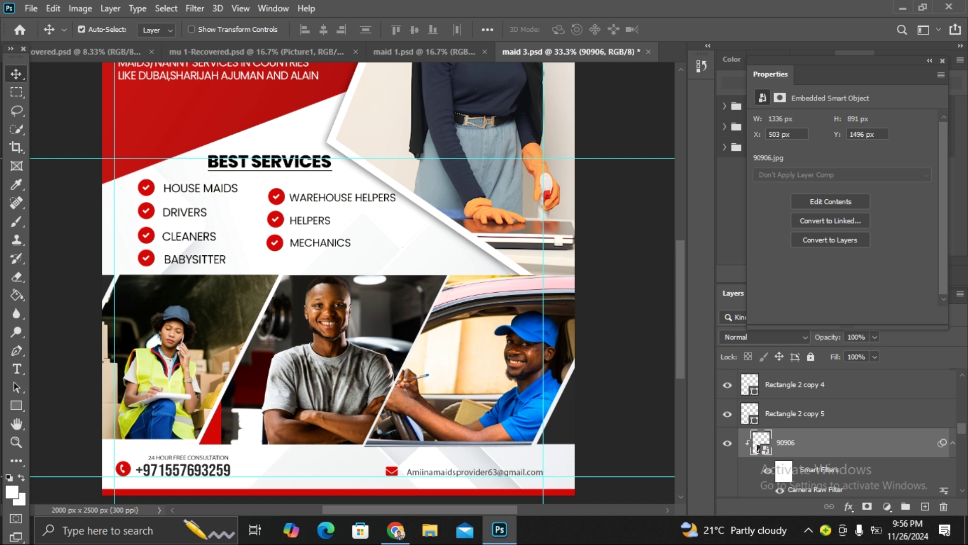
scroll(352, 283, "up", 1)
scroll(352, 283, "up", 1)
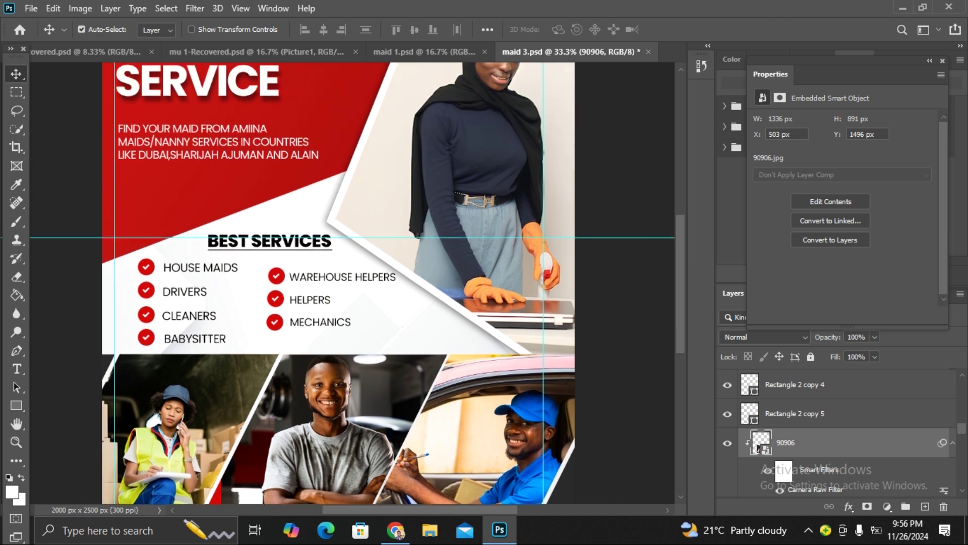
scroll(351, 282, "up", 1)
scroll(352, 283, "up", 1)
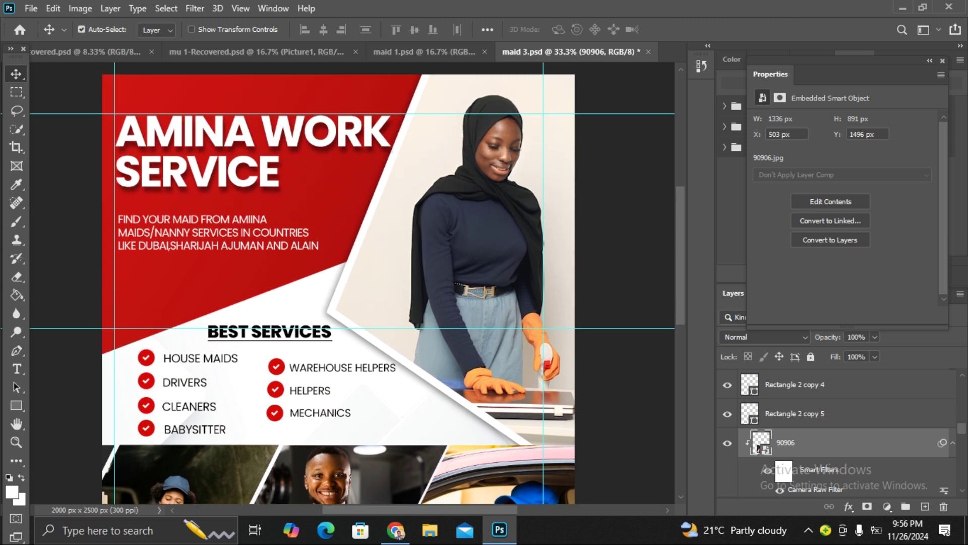
scroll(352, 289, "up", 2)
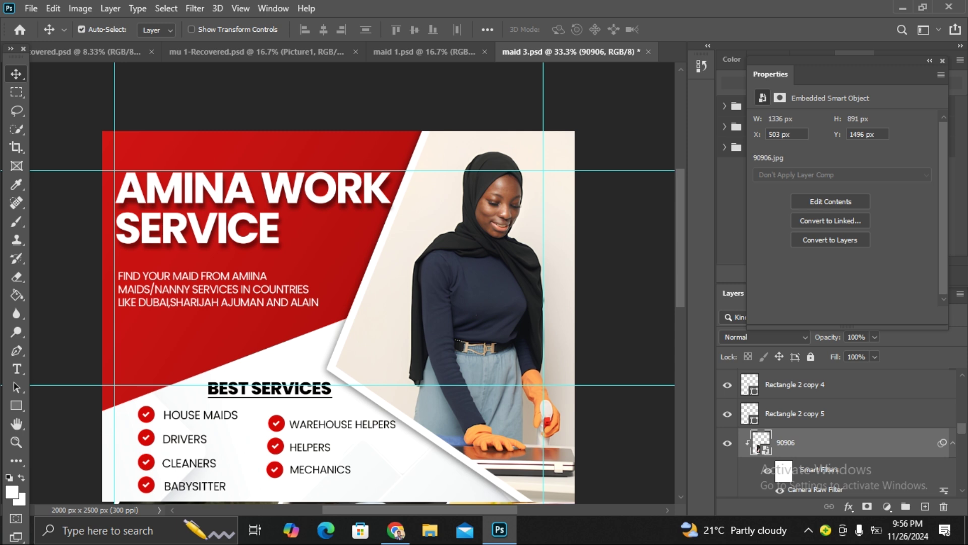
scroll(352, 282, "down", 9)
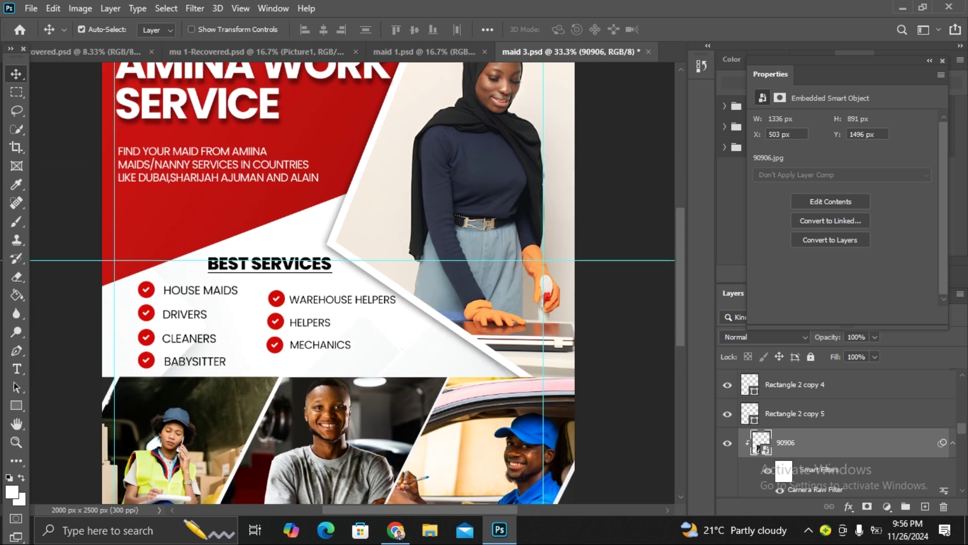
scroll(352, 273, "down", 2)
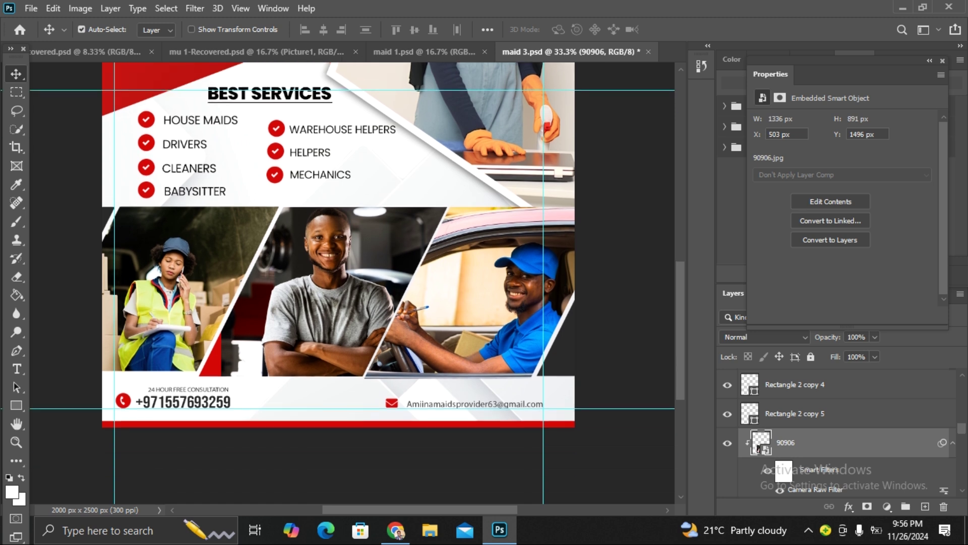
scroll(352, 272, "up", 7)
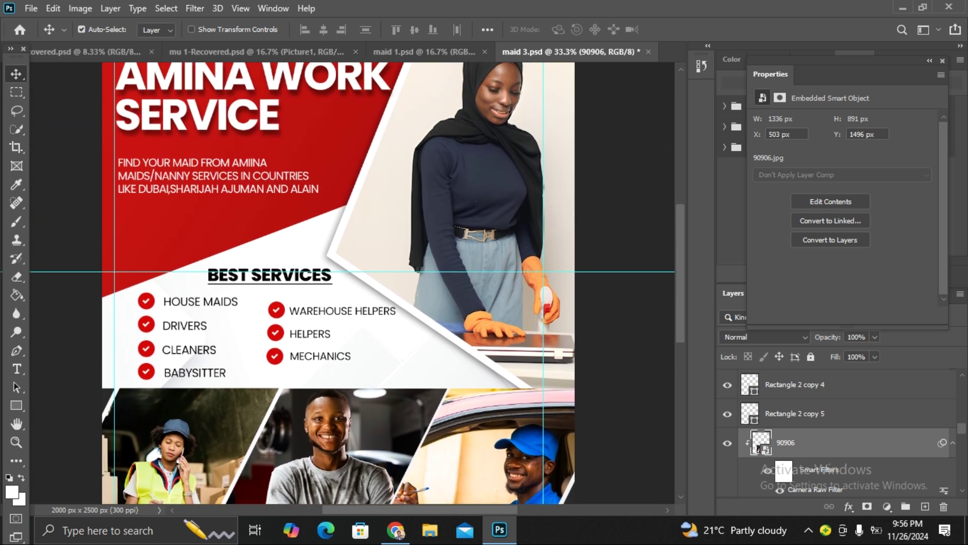
scroll(352, 283, "down", 2)
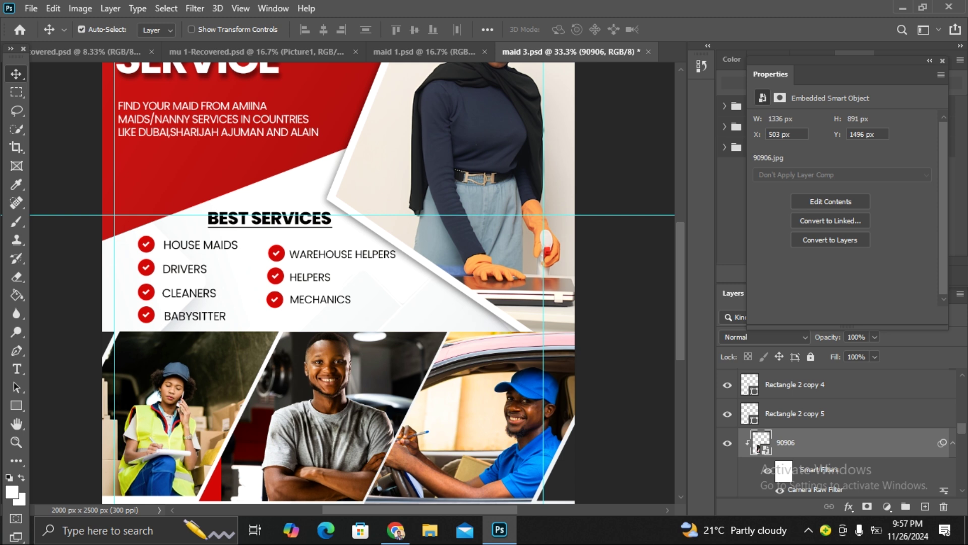
scroll(352, 282, "up", 2)
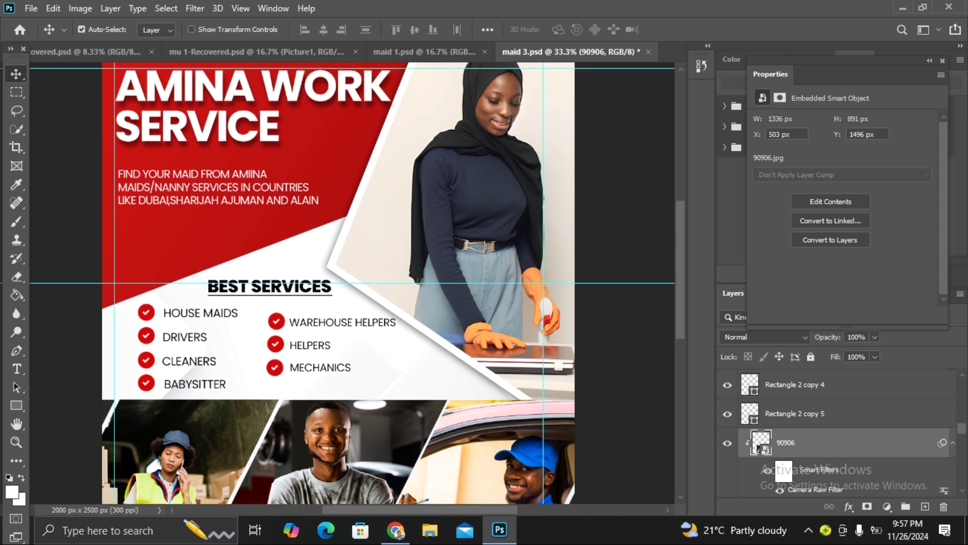
Open the Camera Raw filter on the cleaning woman's photo and set Blacks to -13 and Exposure to +0.15.
left_click(454, 188)
left_click(195, 9)
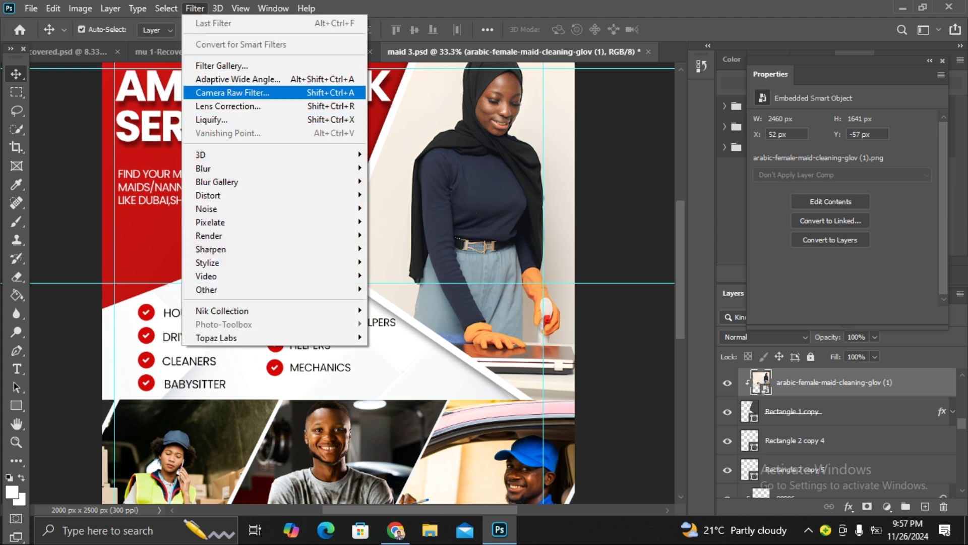
left_click(244, 93)
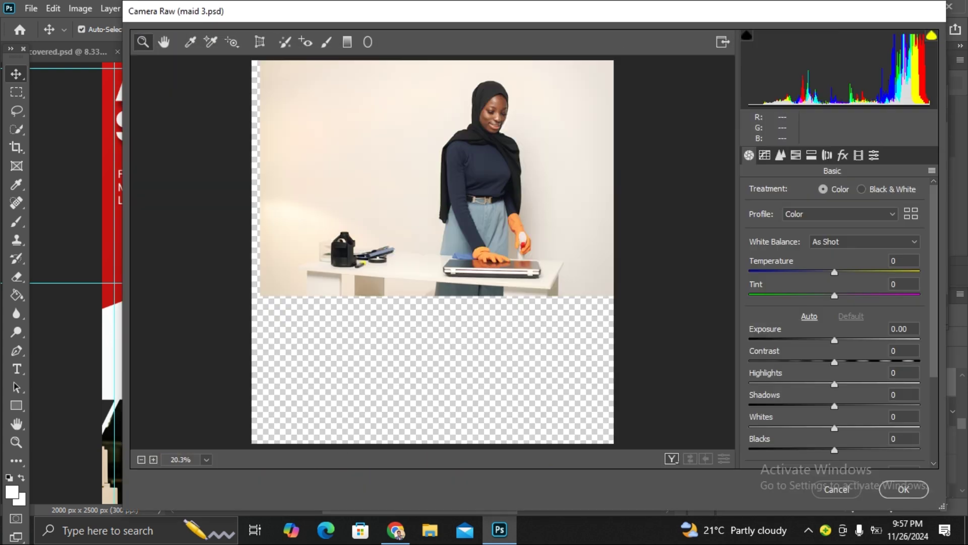
scroll(834, 353, "down", 3)
scroll(834, 353, "up", 3)
mouse_move(834, 449)
left_mouse_down()
mouse_move(853, 450)
mouse_move(824, 450)
left_mouse_up()
left_click_drag(834, 340, 838, 340)
Set the photo's Contrast to +3 in the Camera Raw filter.
key("Tab")
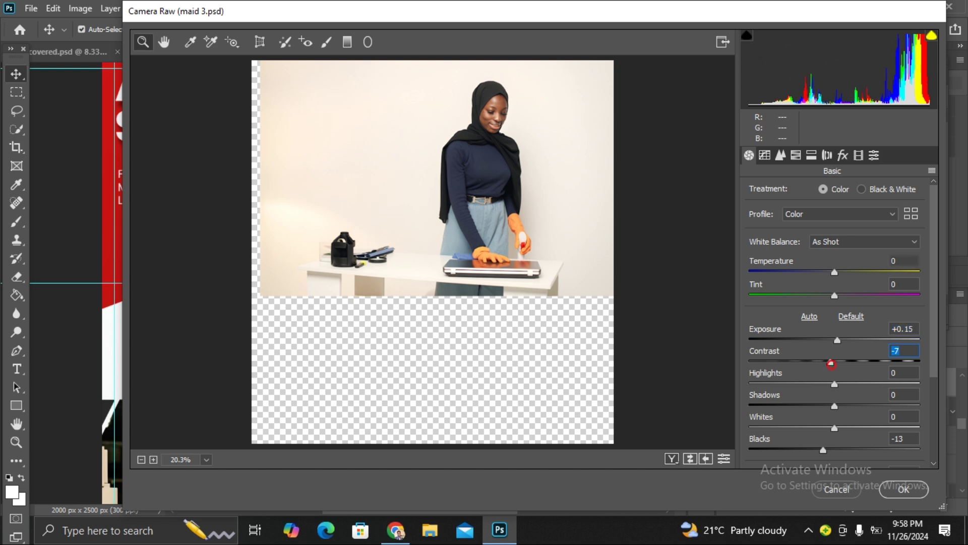
key("Up")
key("Up")
key("Up")
Slightly adjust the photo's Saturation and apply the Camera Raw filter to the cleaning woman's layer.
scroll(839, 322, "down", 5)
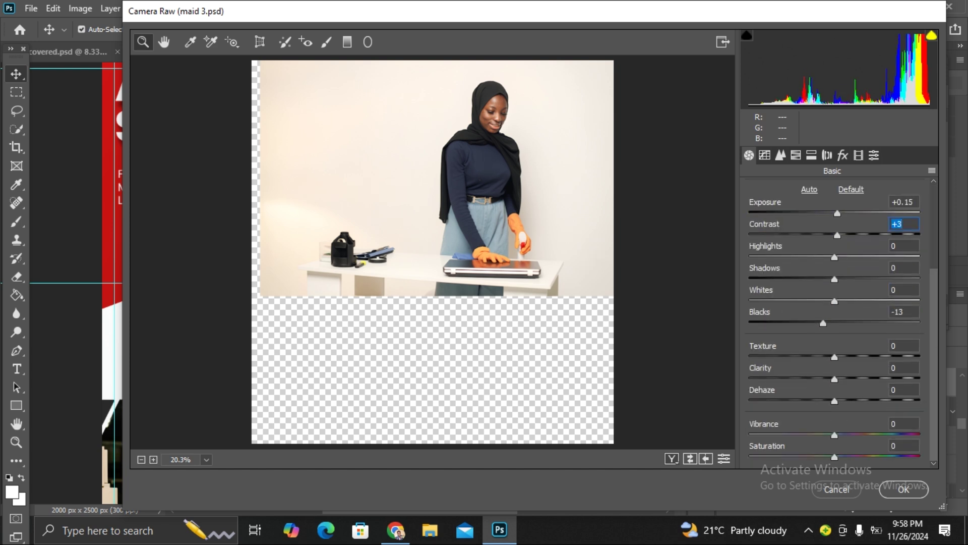
left_click_drag(835, 457, 842, 457)
key("Down")
key("Down")
key("Down")
key("Down")
key("Down")
key("Down")
key("Return")
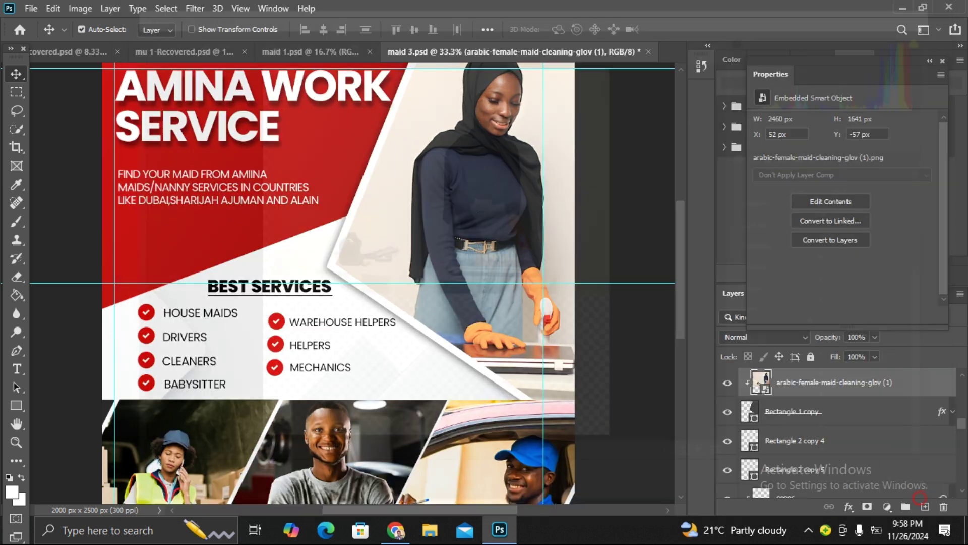
Review the flyer with the filtered woman's photo, comparing it with the three worker photos and the footer.
scroll(338, 282, "down", 3)
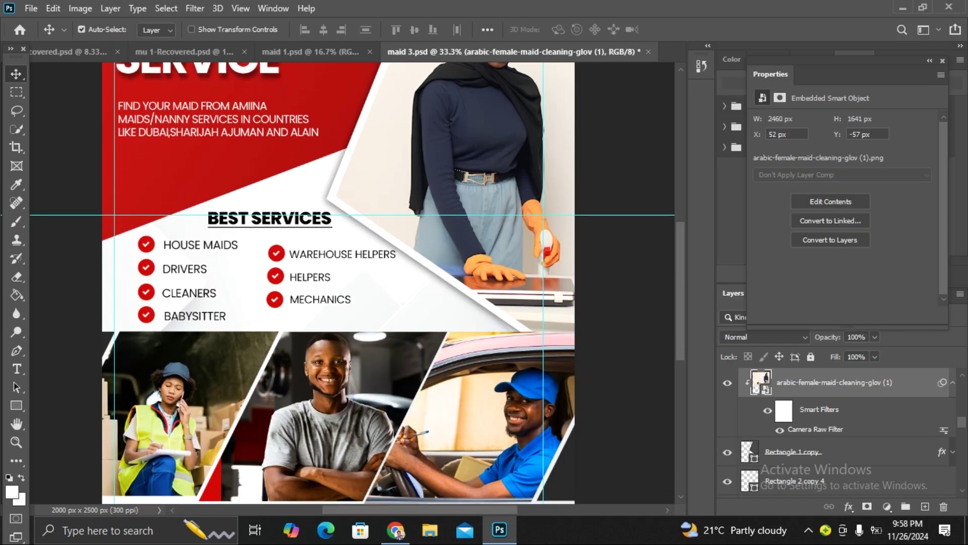
scroll(352, 282, "down", 2)
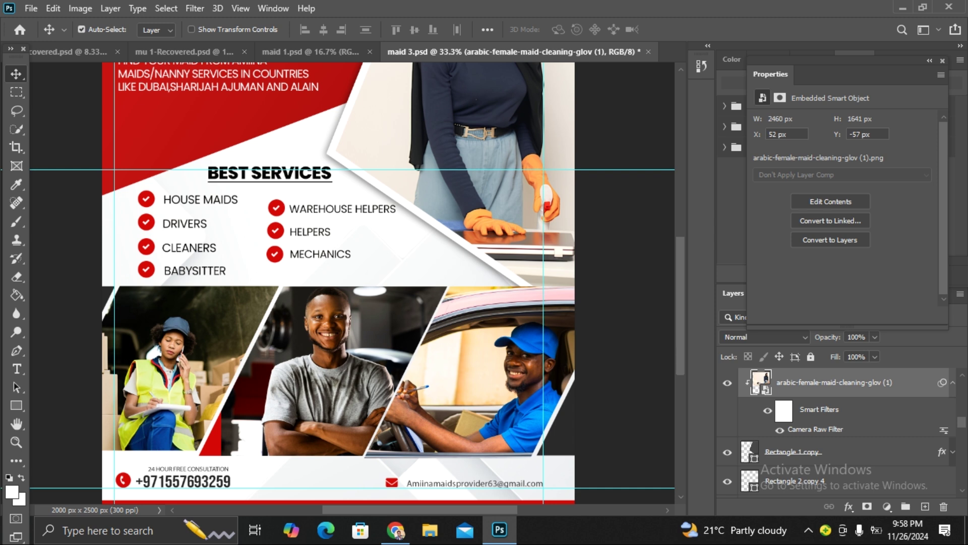
scroll(352, 283, "up", 4)
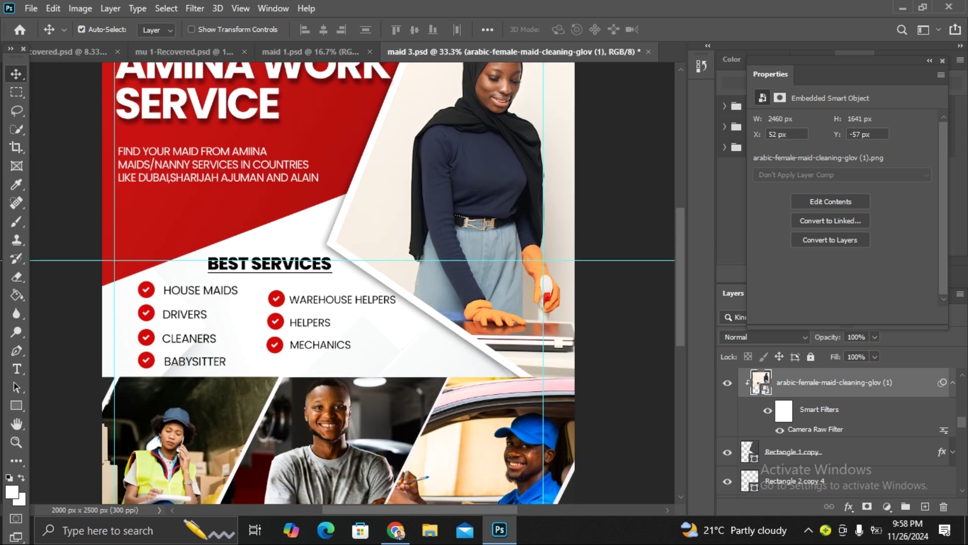
scroll(352, 283, "up", 1)
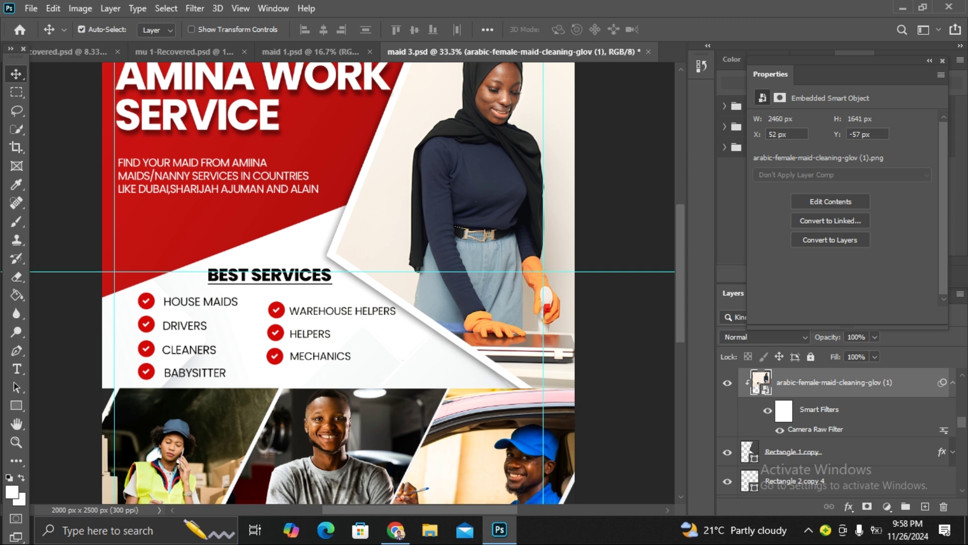
scroll(352, 283, "up", 4)
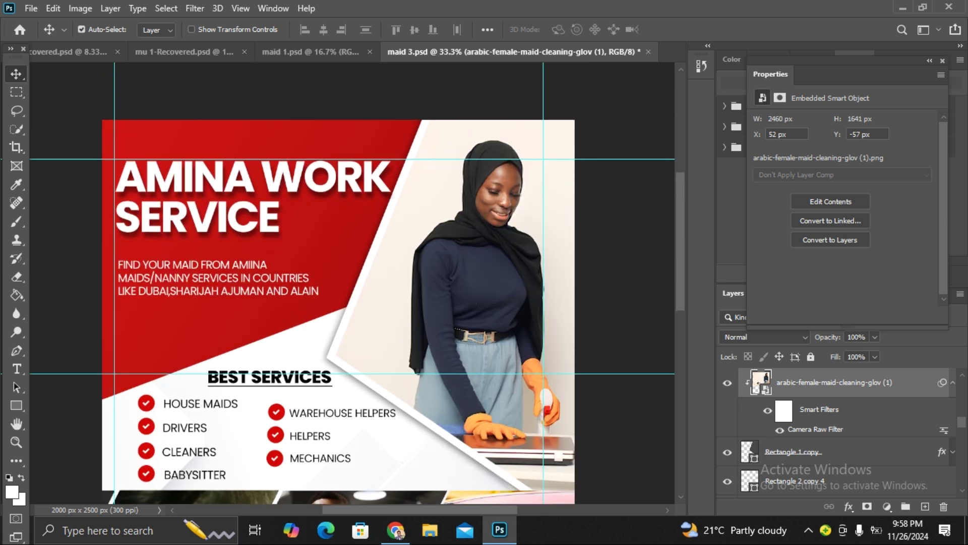
scroll(352, 283, "down", 7)
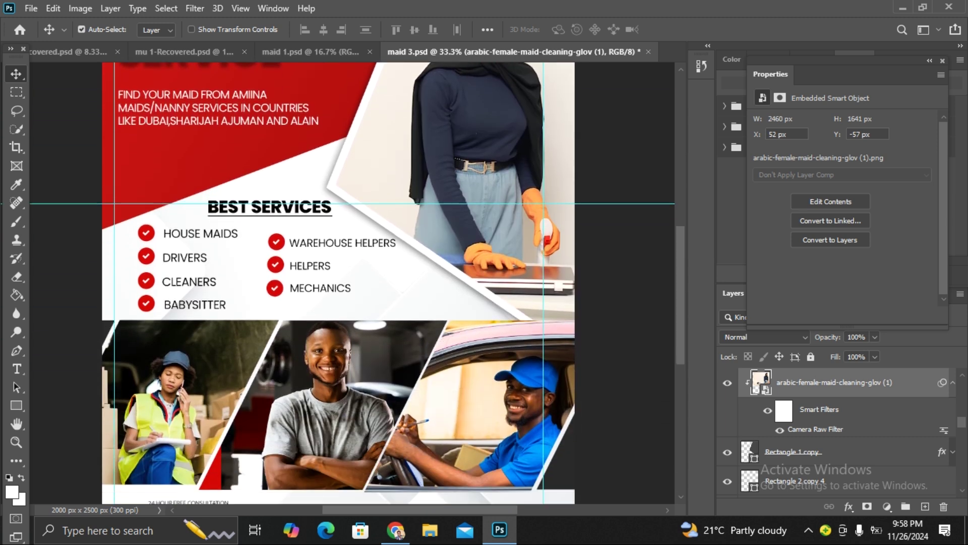
scroll(352, 284, "down", 3)
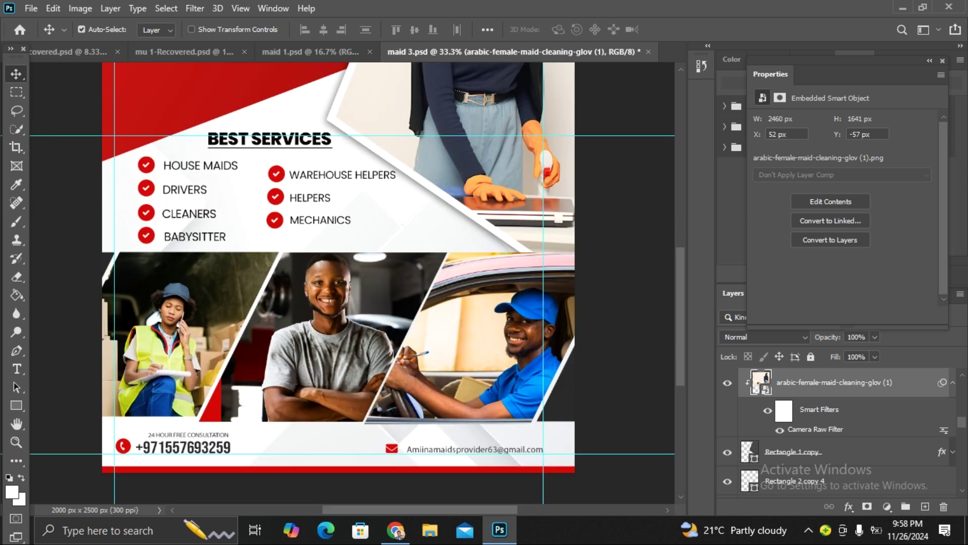